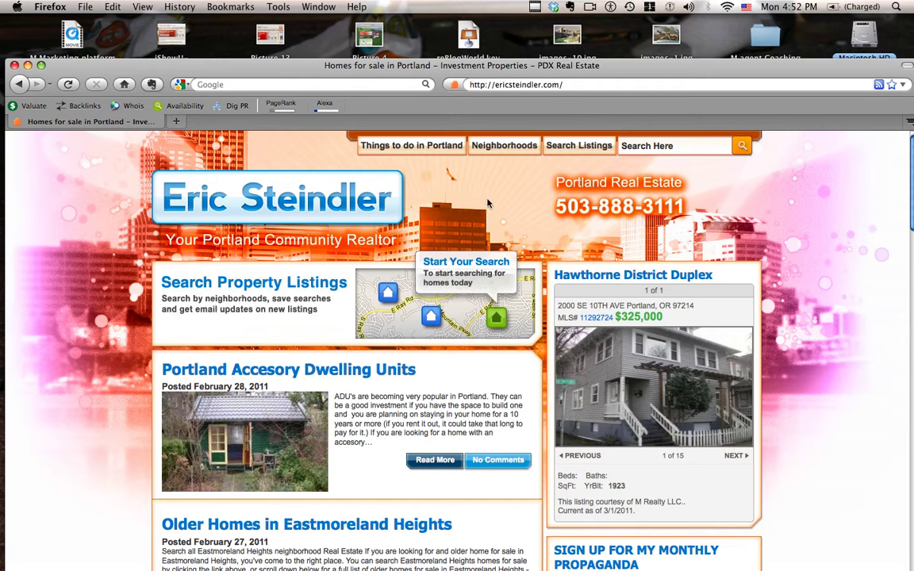
Open the Alameda Real Estate page from the Neighborhoods > NE Portland menu.
{"action": "mouse_move", "coordinate": [516, 155]}
{"action": "mouse_move", "coordinate": [444, 166]}
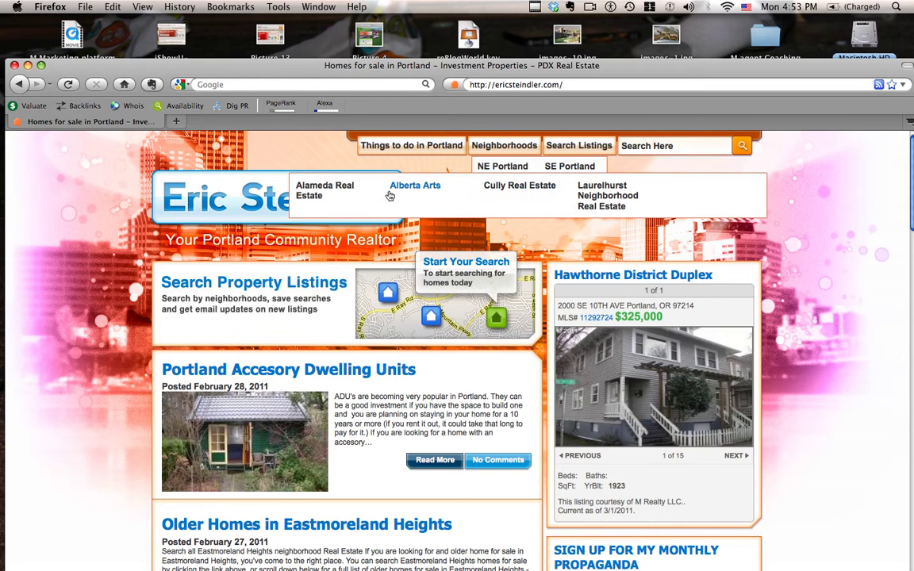
{"action": "left_click", "coordinate": [332, 190]}
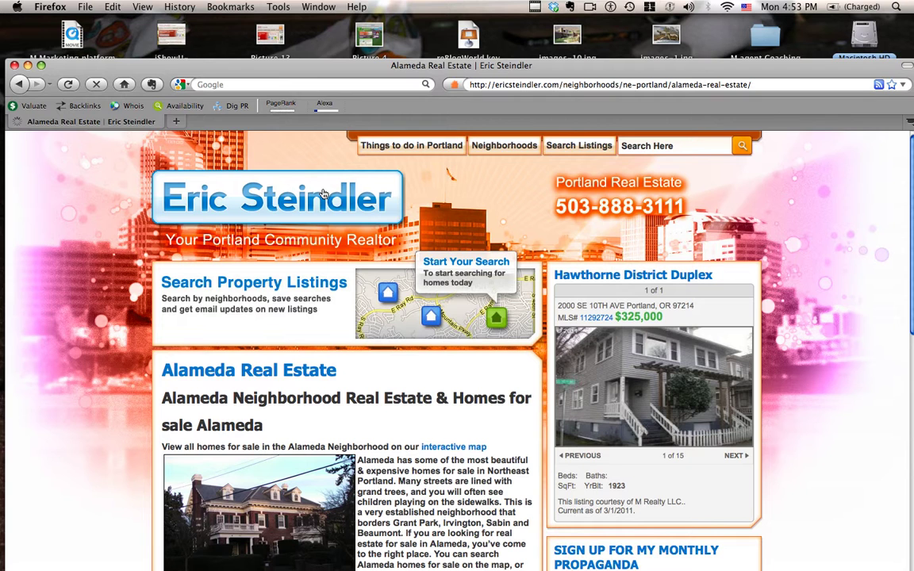
Scroll down to the Alameda listings and open the one for 2033 NE Alameda Dr.
{"action": "scroll", "coordinate": [78, 377], "scroll_direction": "down", "scroll_amount": 3}
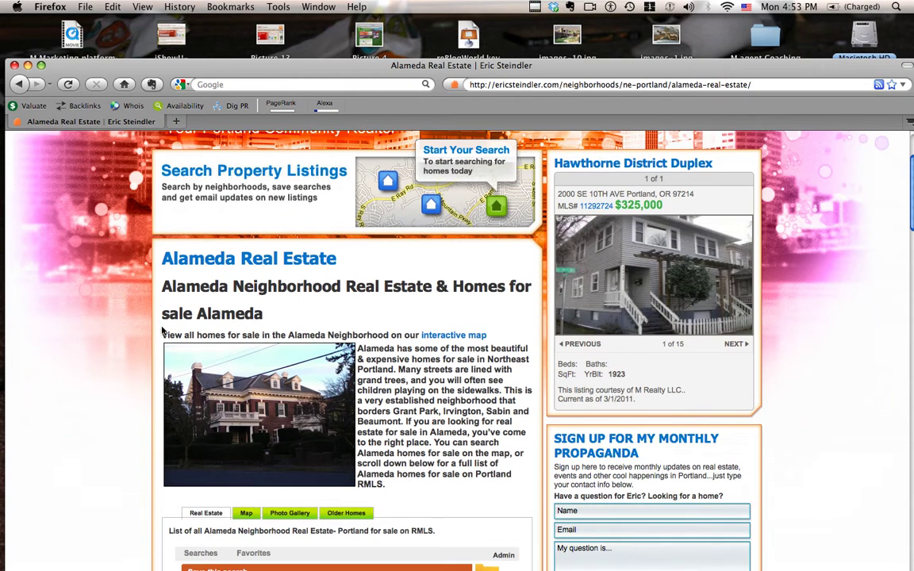
{"action": "scroll", "coordinate": [341, 358], "scroll_direction": "down", "scroll_amount": 2}
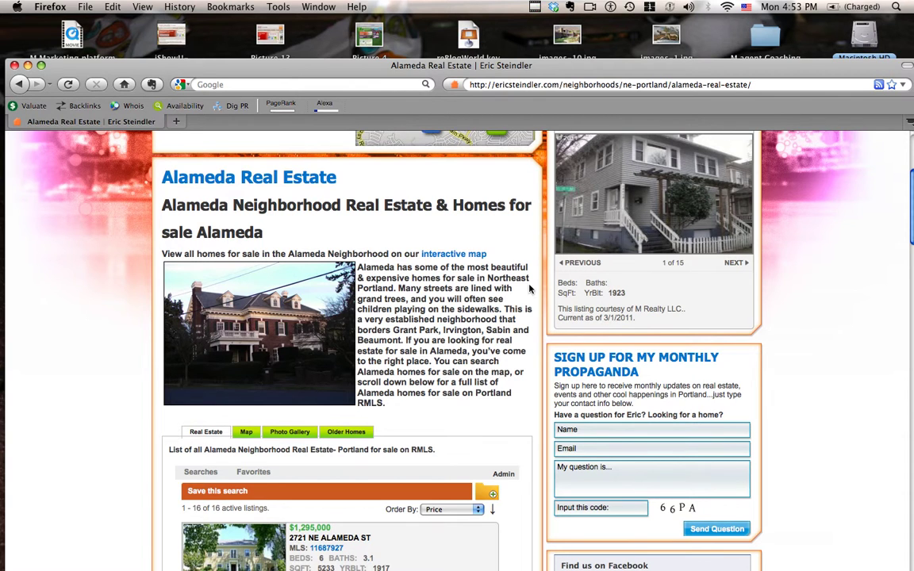
{"action": "scroll", "coordinate": [911, 189], "scroll_direction": "down", "scroll_amount": 5}
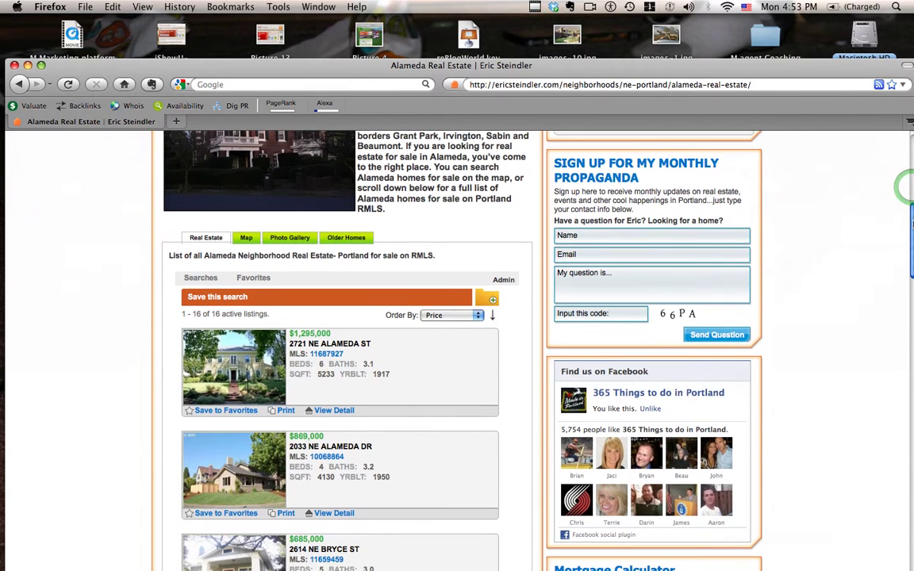
{"action": "scroll", "coordinate": [375, 382], "scroll_direction": "down", "scroll_amount": 2}
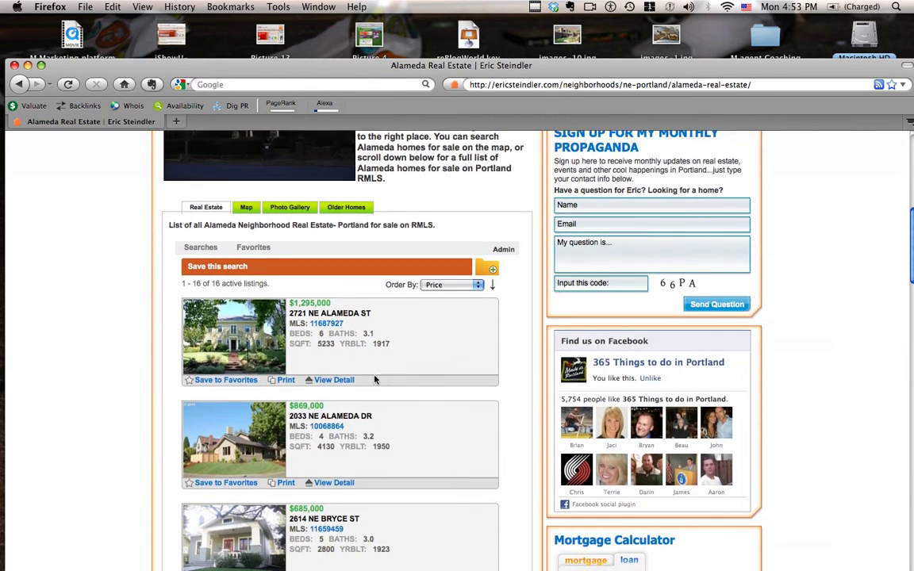
{"action": "left_click", "coordinate": [327, 386]}
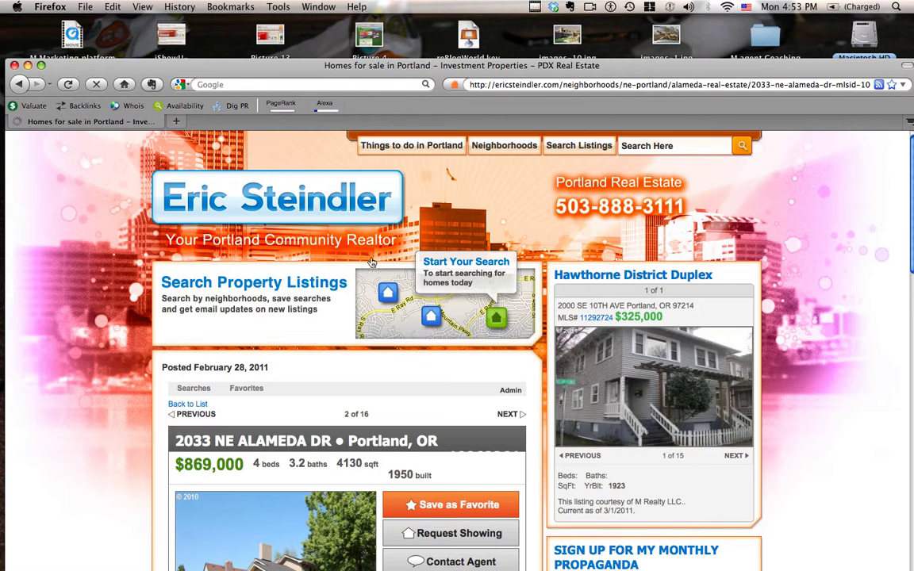
Review the 2033 NE Alameda Dr listing details, then show it on the map search.
{"action": "scroll", "coordinate": [317, 286], "scroll_direction": "down", "scroll_amount": 4}
{"action": "scroll", "coordinate": [323, 303], "scroll_direction": "down", "scroll_amount": 3}
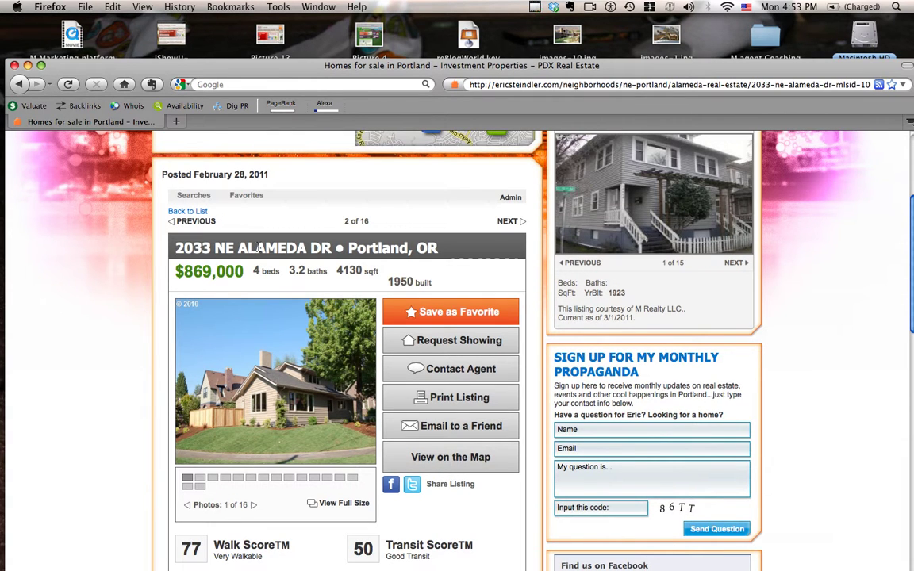
{"action": "scroll", "coordinate": [334, 277], "scroll_direction": "down", "scroll_amount": 1}
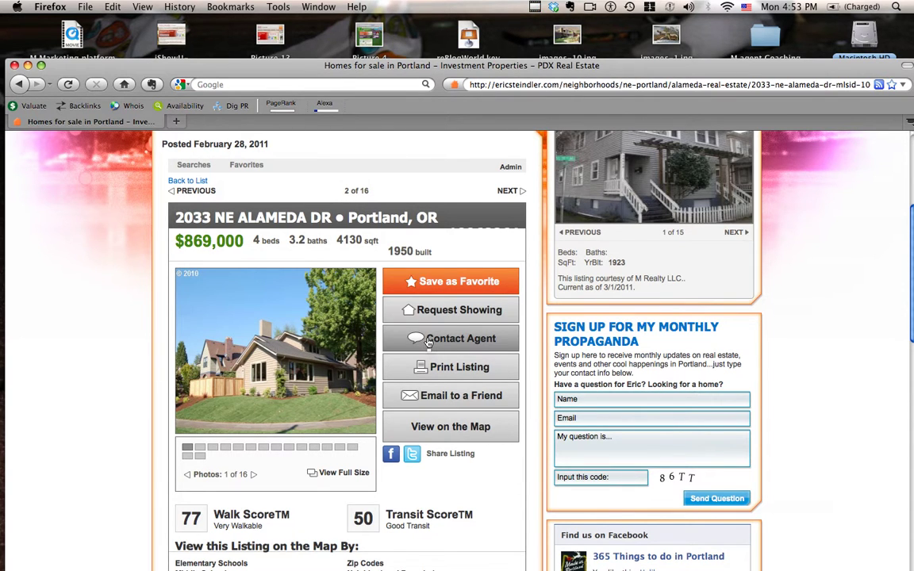
{"action": "scroll", "coordinate": [299, 355], "scroll_direction": "down", "scroll_amount": 1}
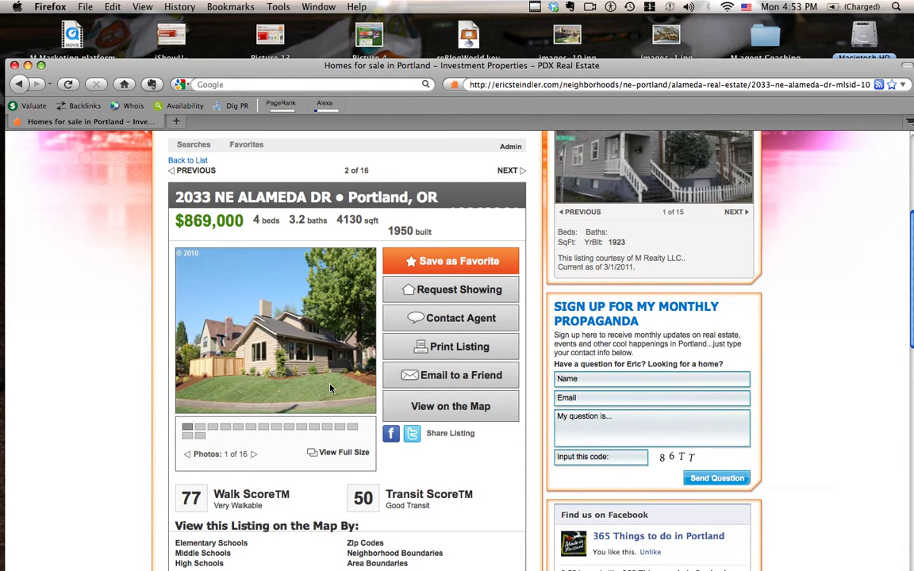
{"action": "scroll", "coordinate": [406, 382], "scroll_direction": "down", "scroll_amount": 1}
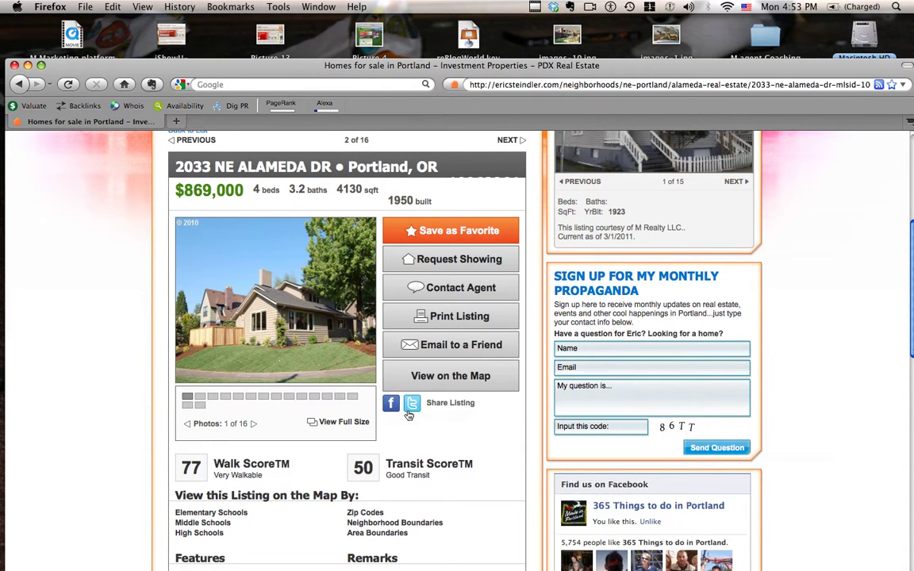
{"action": "scroll", "coordinate": [395, 380], "scroll_direction": "down", "scroll_amount": 1}
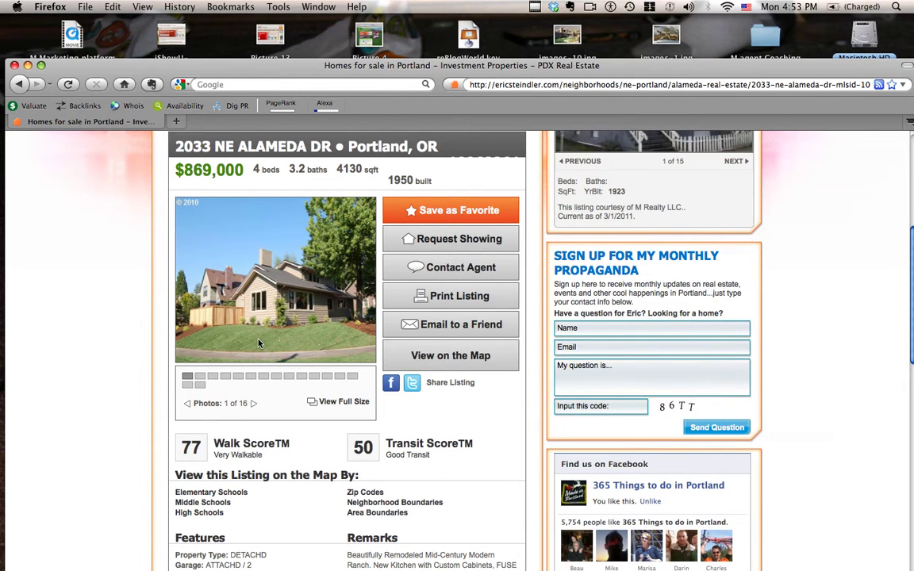
{"action": "scroll", "coordinate": [258, 343], "scroll_direction": "up", "scroll_amount": 1}
{"action": "left_click", "coordinate": [443, 377]}
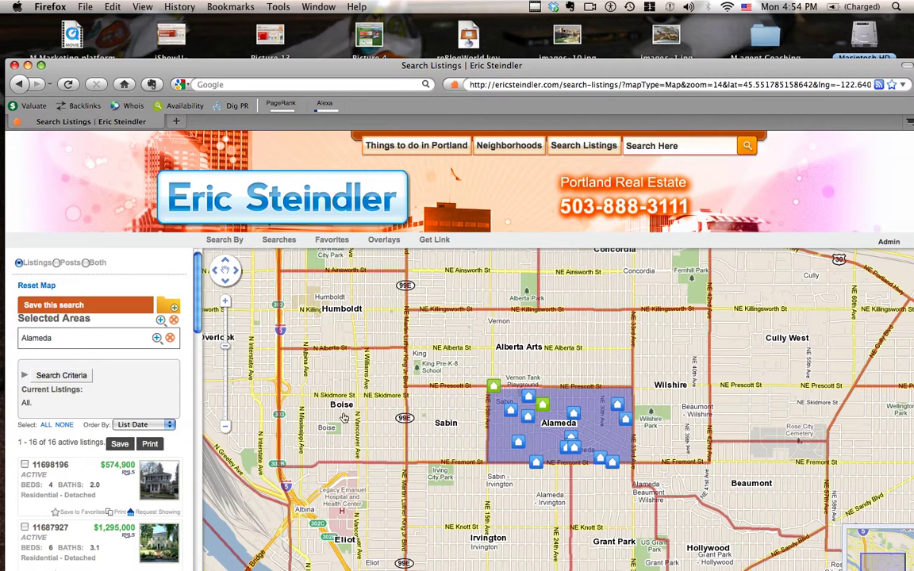
Zoom in on Alameda, preview listing markers, then zoom back out to nearby neighbourhoods.
{"action": "left_click", "coordinate": [225, 305]}
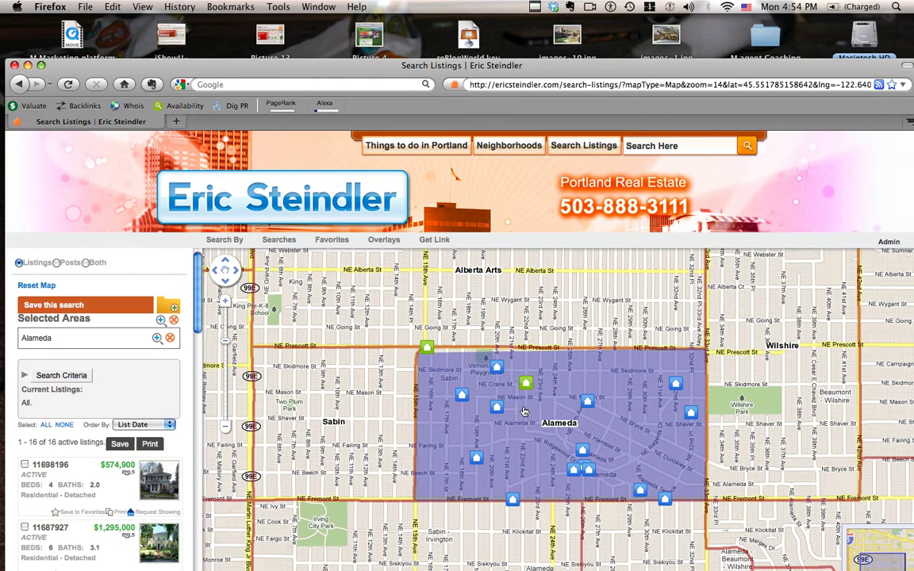
{"action": "mouse_move", "coordinate": [462, 396]}
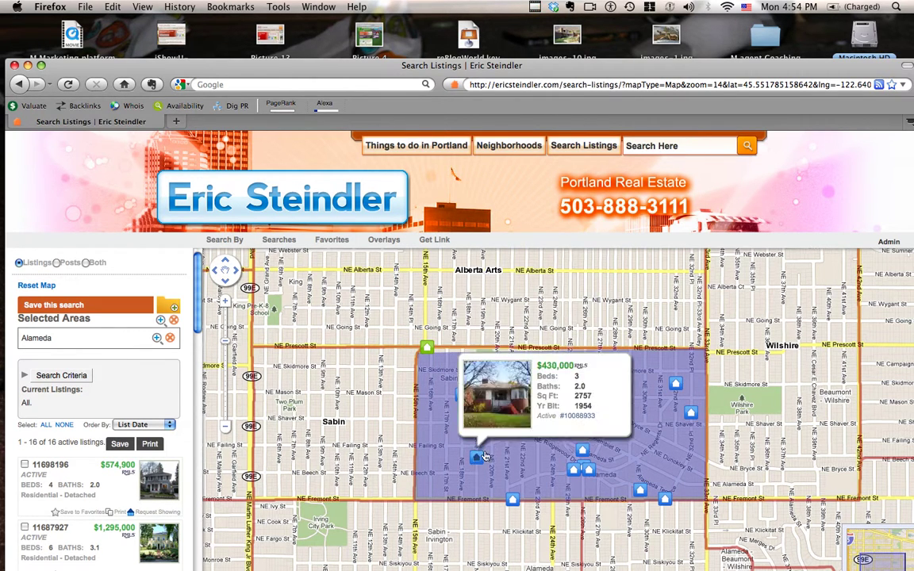
{"action": "mouse_move", "coordinate": [522, 384]}
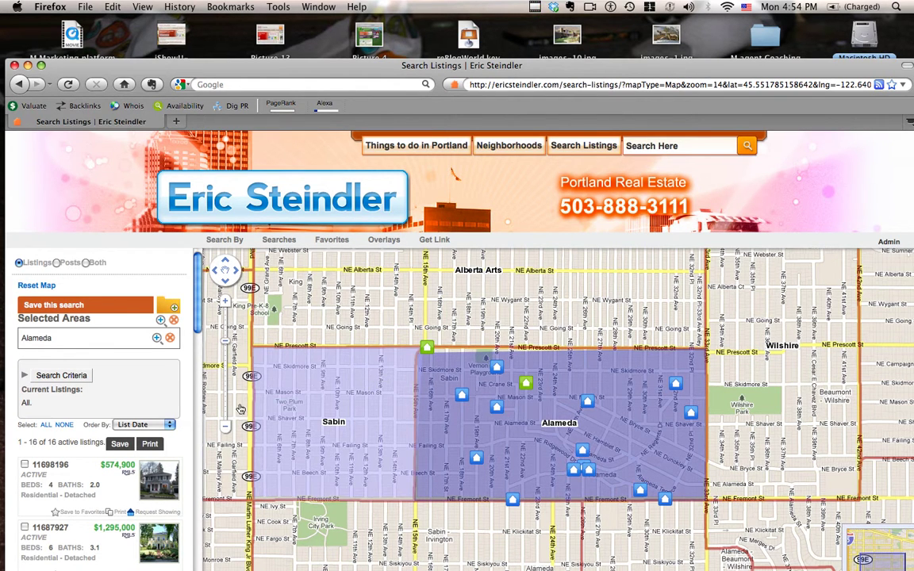
{"action": "left_click", "coordinate": [226, 427]}
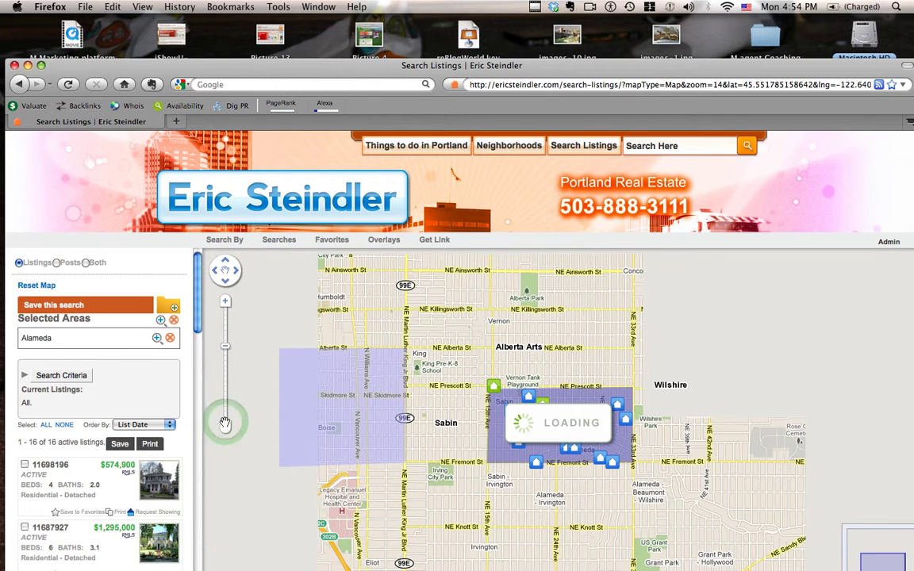
Add Irvington, Grant Park and Hollywood to the searched areas and zoom out to show them.
{"action": "left_click", "coordinate": [492, 542]}
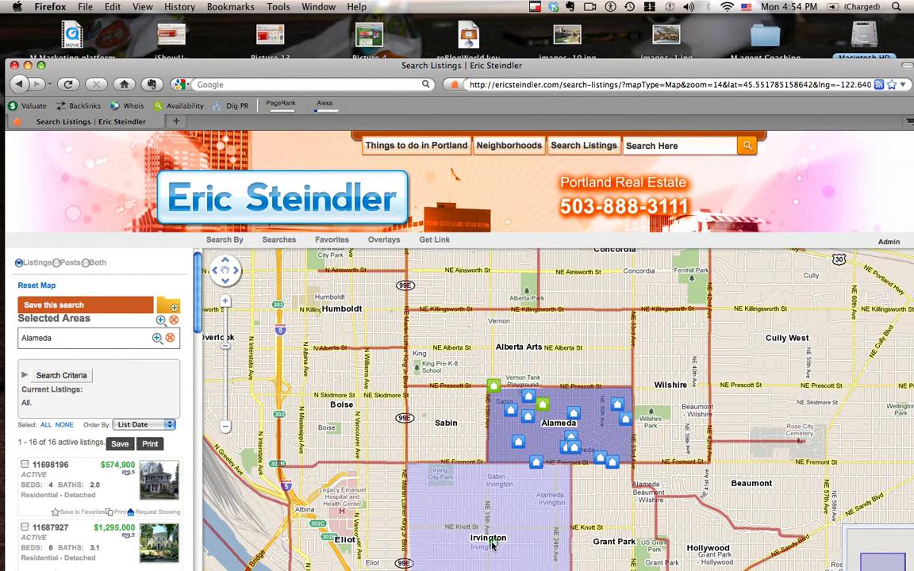
{"action": "left_click", "coordinate": [611, 542]}
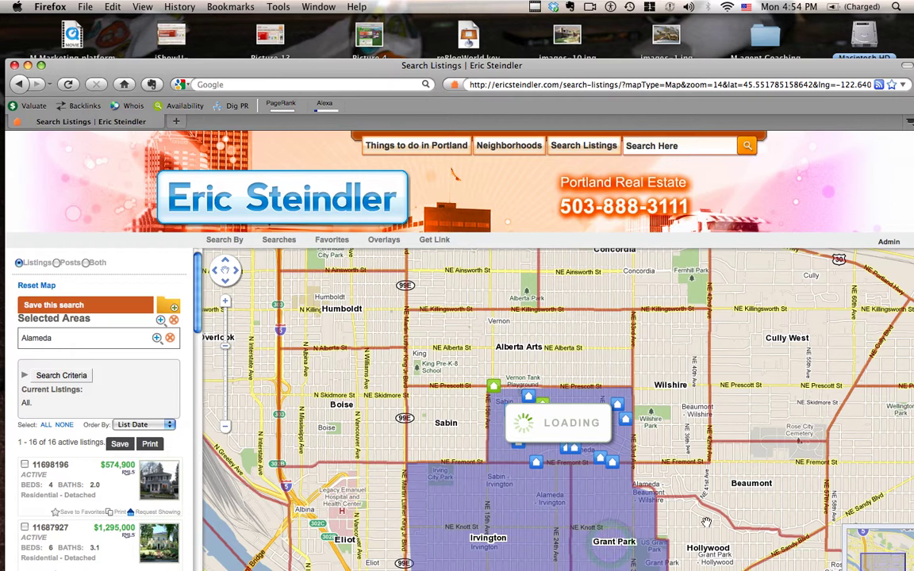
{"action": "left_click", "coordinate": [709, 546]}
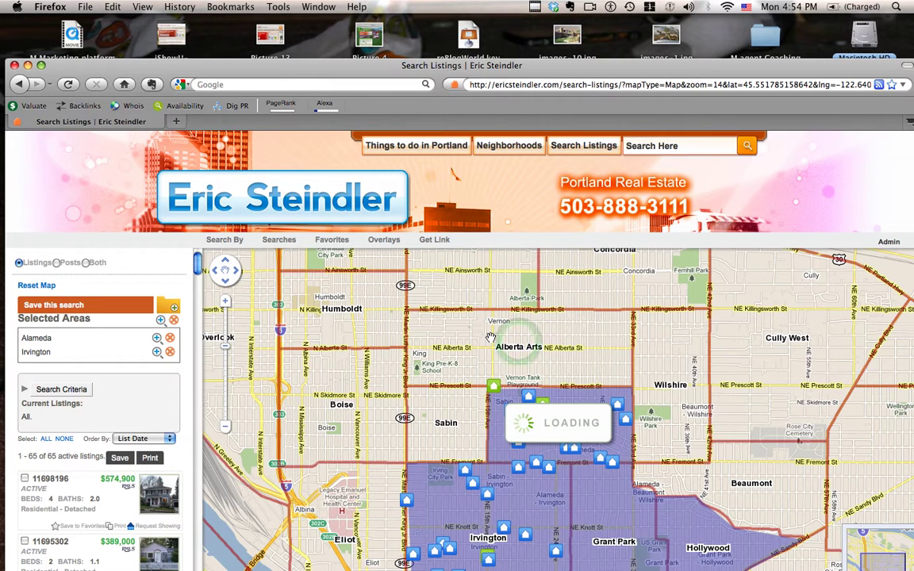
{"action": "left_click", "coordinate": [222, 423]}
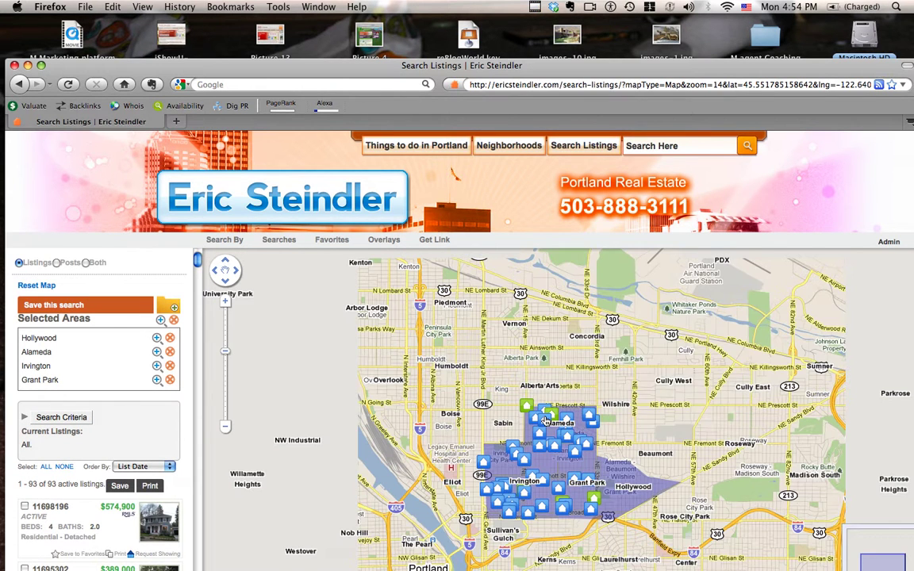
View one listing's details, recentre the map on the neighbourhoods, and return to the results list.
{"action": "left_click", "coordinate": [591, 430]}
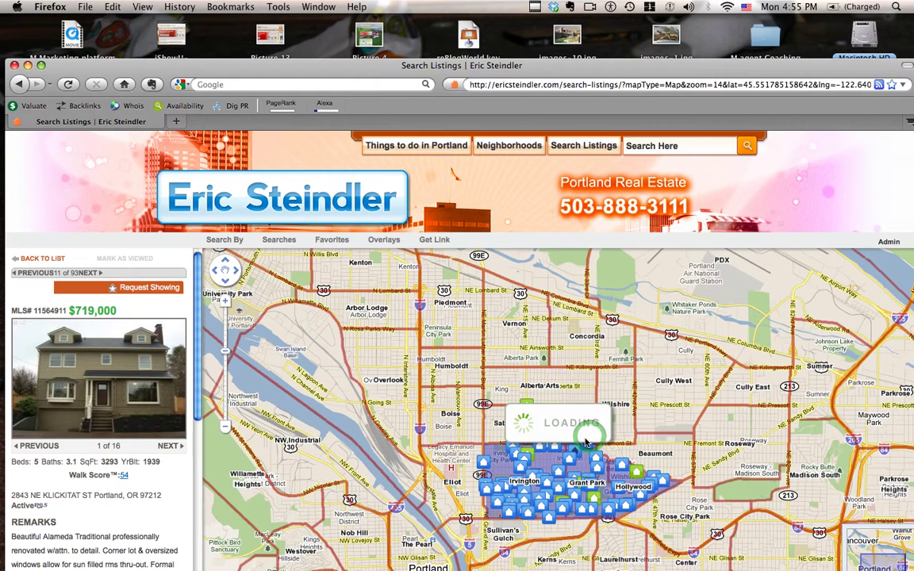
{"action": "left_click", "coordinate": [225, 300]}
{"action": "left_click_drag", "start_coordinate": [380, 399], "coordinate": [377, 296]}
{"action": "scroll", "coordinate": [179, 349], "scroll_direction": "down", "scroll_amount": 1}
{"action": "scroll", "coordinate": [178, 349], "scroll_direction": "up", "scroll_amount": 1}
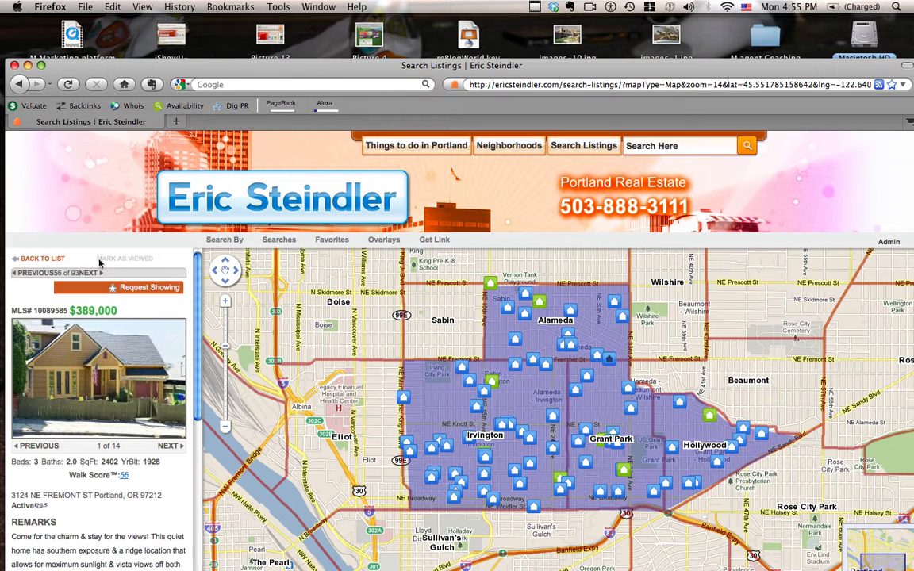
{"action": "left_click", "coordinate": [58, 258]}
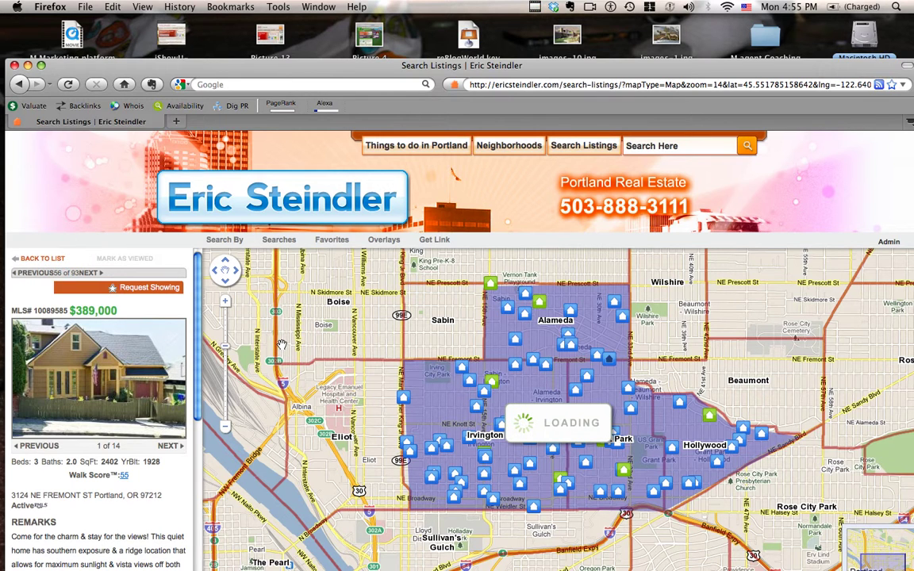
{"action": "left_click", "coordinate": [38, 261]}
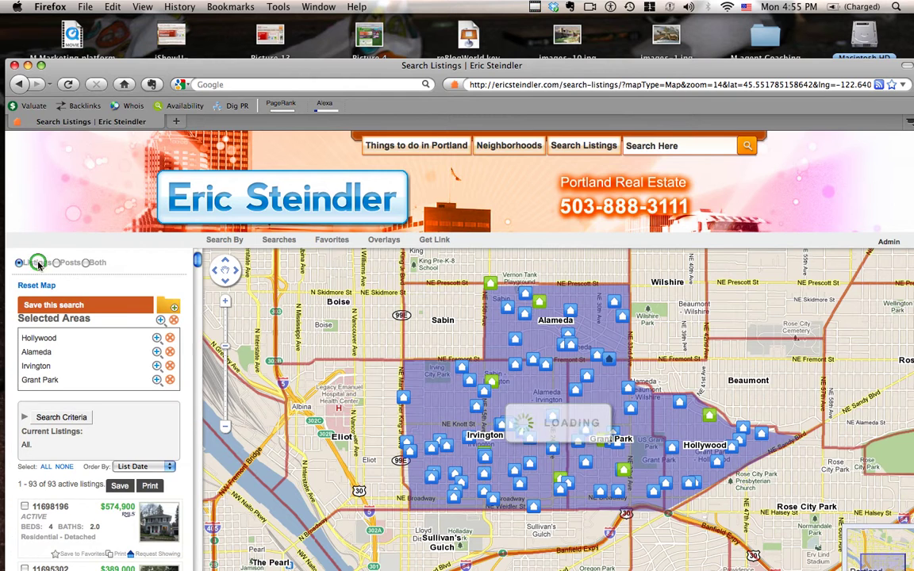
Set the search criteria to price 500–600 and 3–4 bedrooms.
{"action": "left_click", "coordinate": [62, 419]}
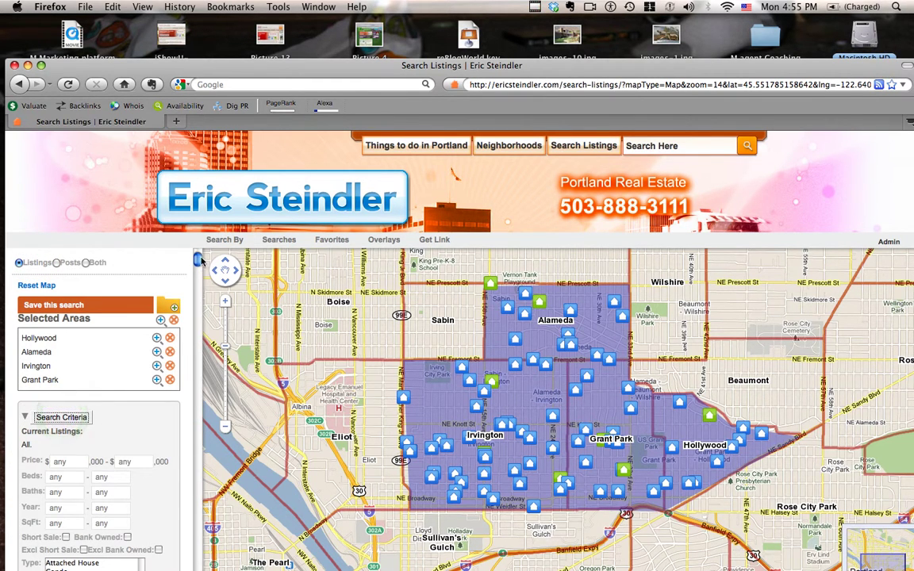
{"action": "scroll", "coordinate": [198, 262], "scroll_direction": "down", "scroll_amount": 5}
{"action": "left_click", "coordinate": [80, 288]}
{"action": "type", "text": "5"}
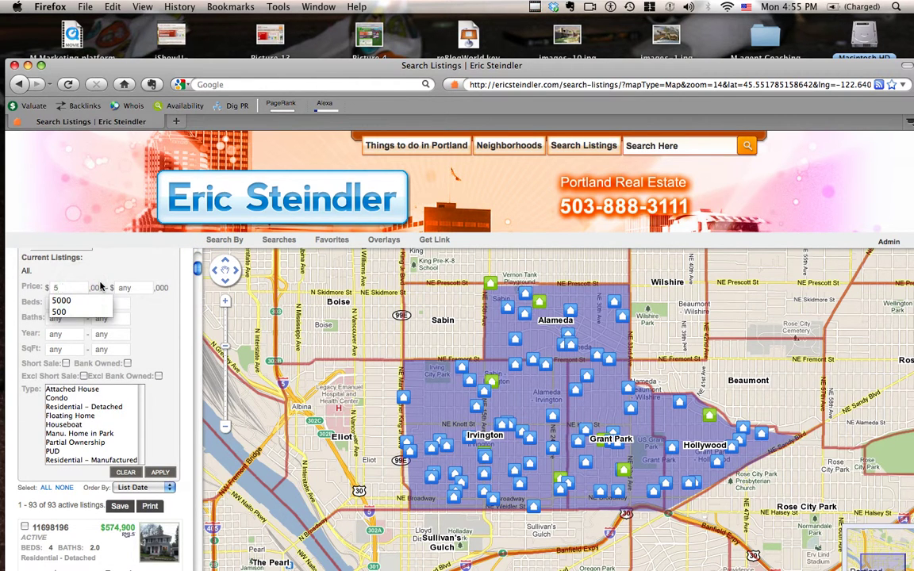
{"action": "type", "text": "00"}
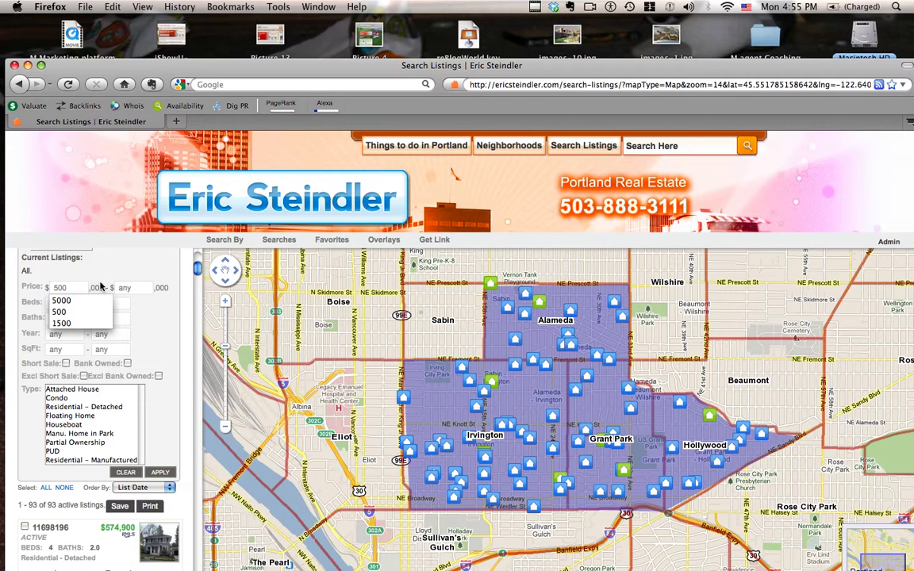
{"action": "left_click", "coordinate": [123, 287]}
{"action": "type", "text": "600"}
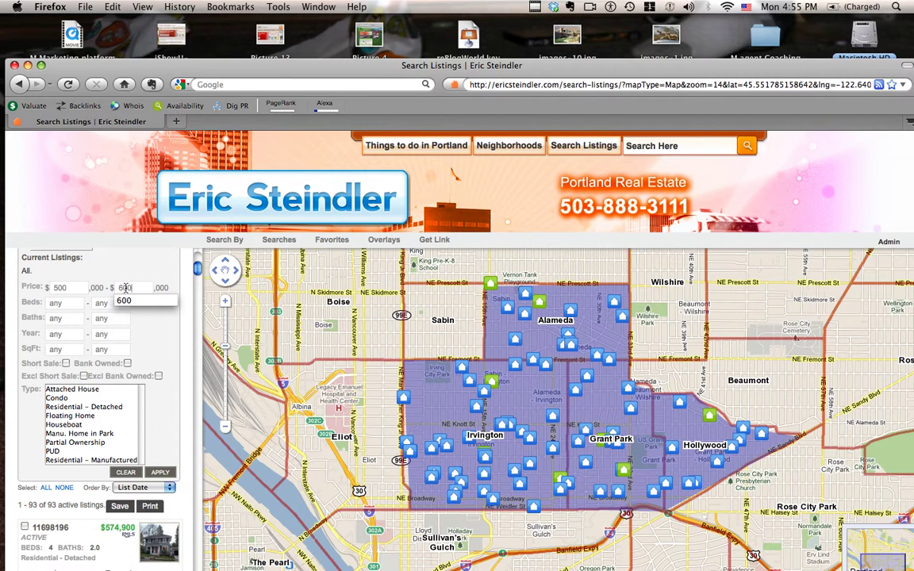
{"action": "left_click", "coordinate": [71, 304]}
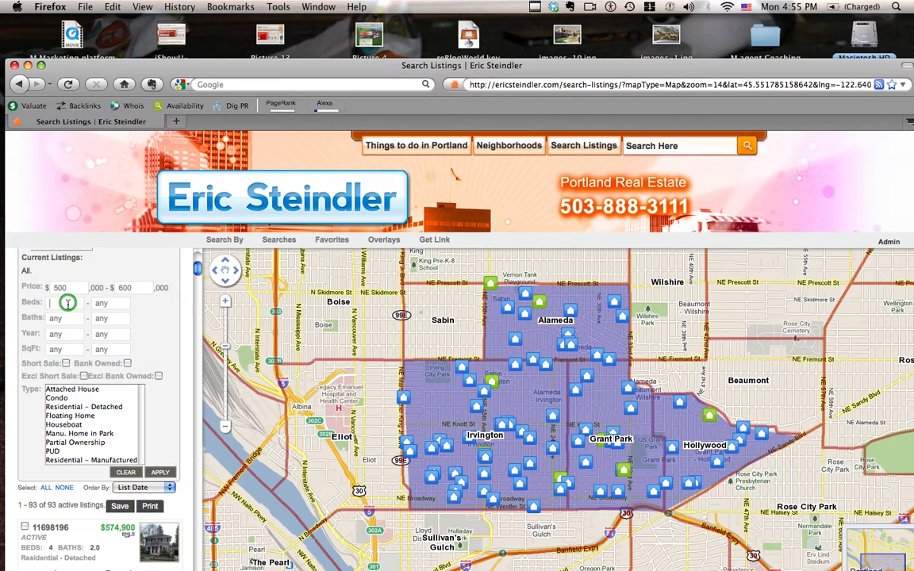
{"action": "type", "text": "3"}
{"action": "left_click", "coordinate": [101, 303]}
{"action": "type", "text": "4"}
Exclude short sales and bank-owned homes, limit to Residential - Detached, and apply the filters.
{"action": "left_click", "coordinate": [83, 376]}
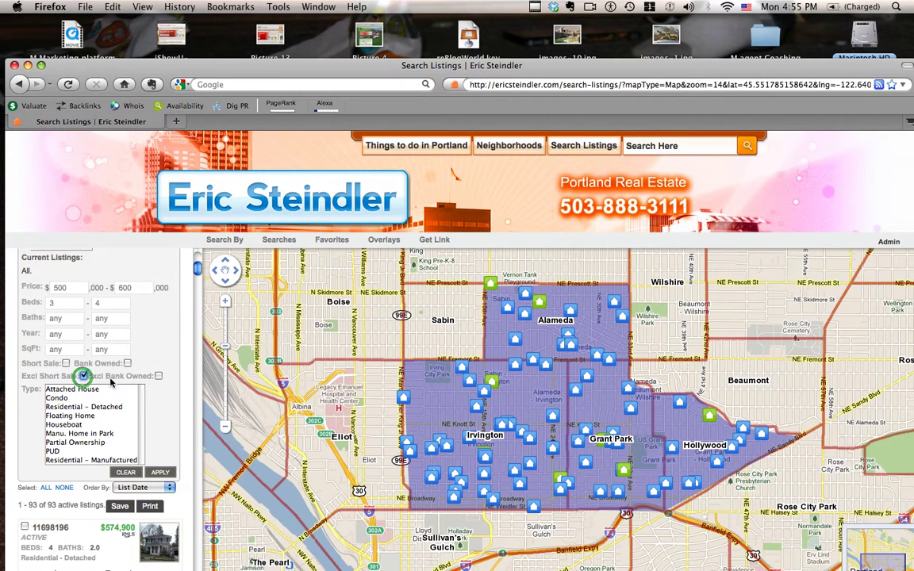
{"action": "left_click", "coordinate": [157, 376]}
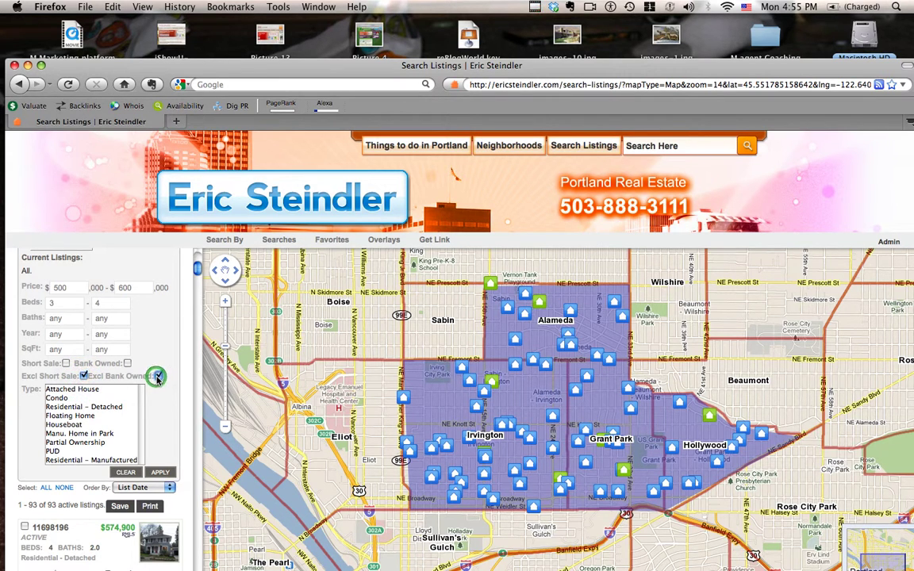
{"action": "left_click", "coordinate": [71, 407]}
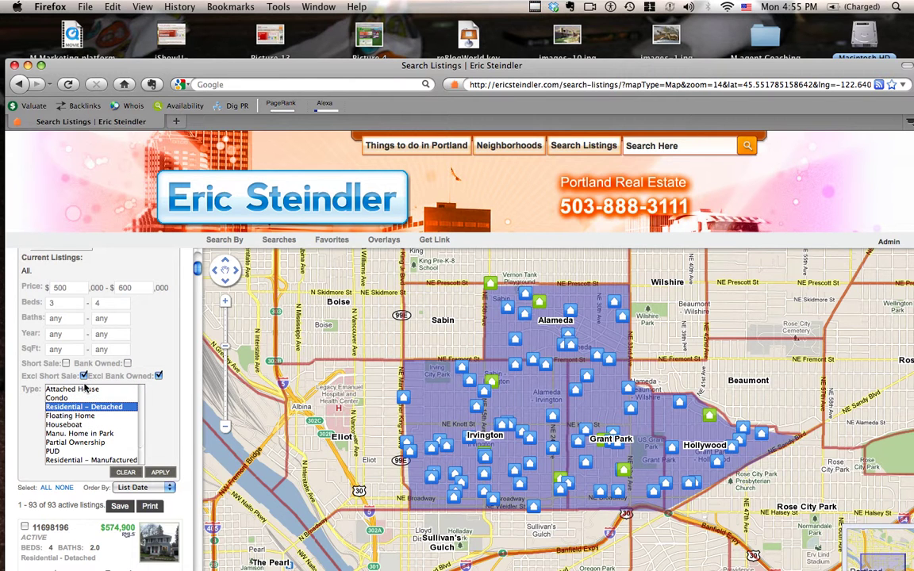
{"action": "left_click", "coordinate": [159, 473]}
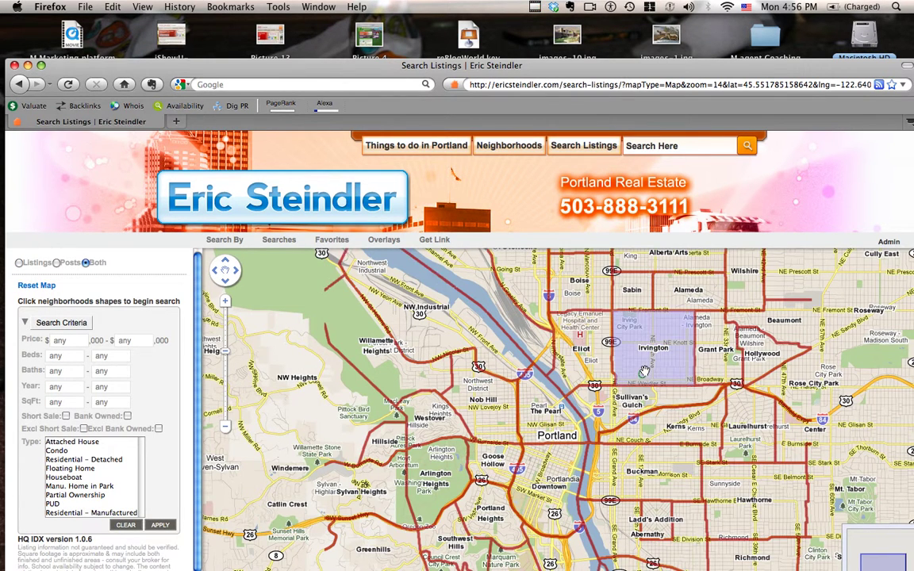
Pan the map east past Parkrose and Gresham to Troutdale along the Columbia River.
{"action": "left_click", "coordinate": [642, 373]}
{"action": "left_click_drag", "start_coordinate": [550, 379], "coordinate": [289, 389]}
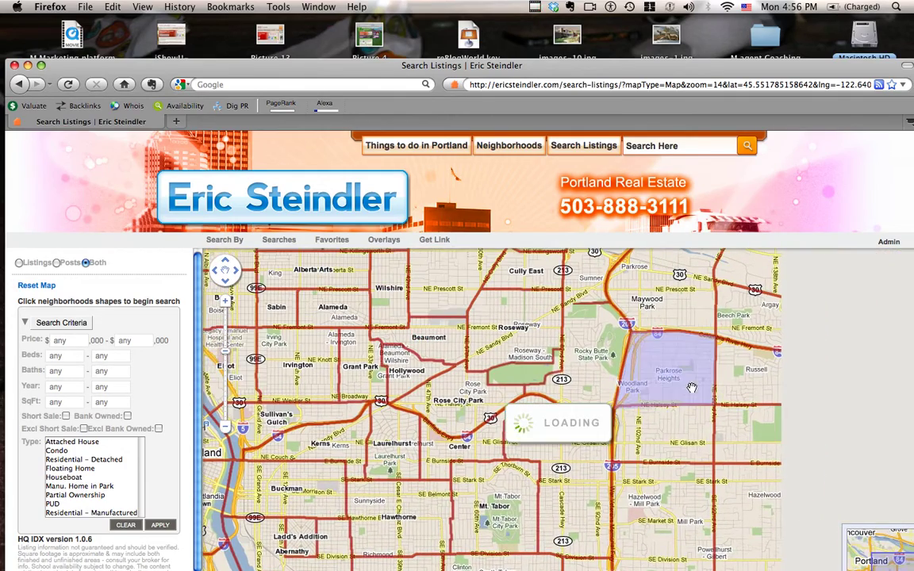
{"action": "left_click_drag", "start_coordinate": [691, 394], "coordinate": [405, 398]}
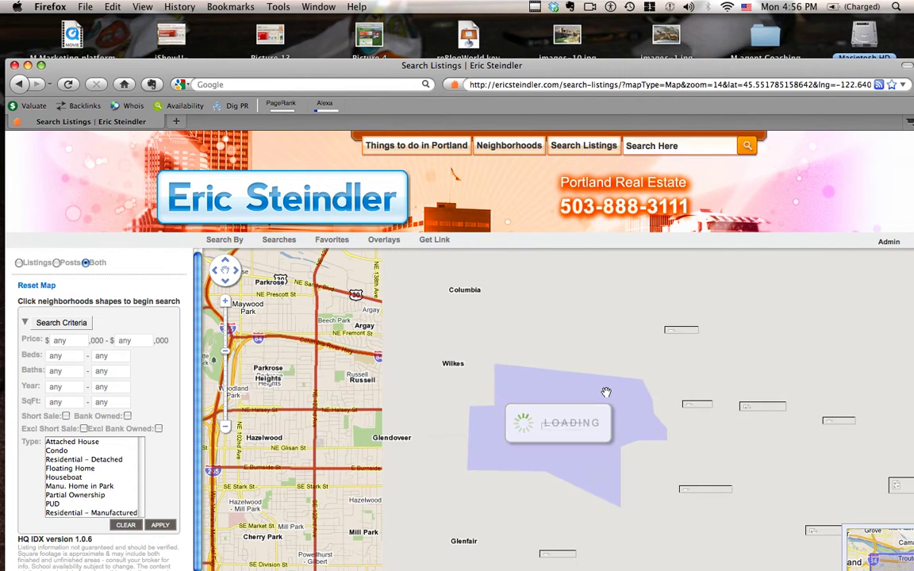
{"action": "left_click_drag", "start_coordinate": [660, 382], "coordinate": [431, 381]}
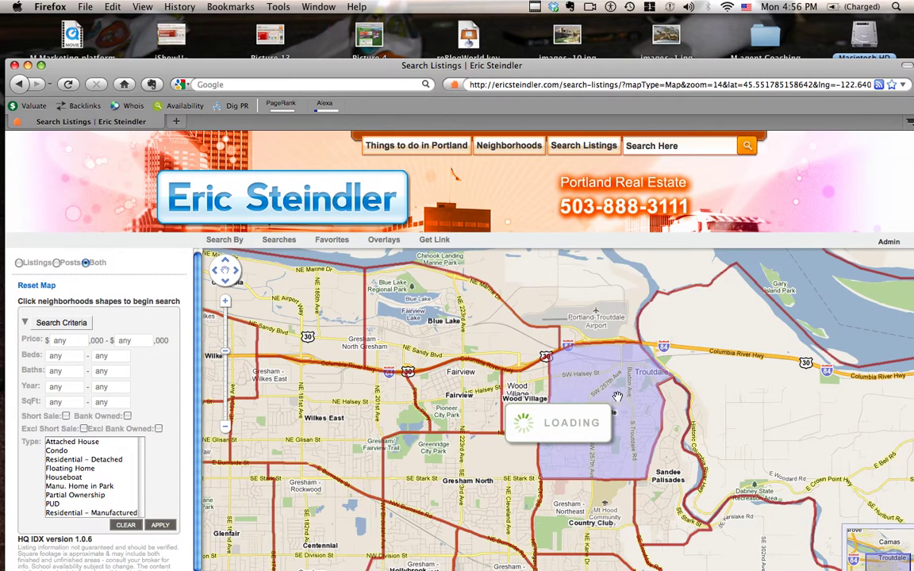
{"action": "left_click_drag", "start_coordinate": [650, 415], "coordinate": [429, 367]}
{"action": "left_click_drag", "start_coordinate": [711, 385], "coordinate": [605, 390]}
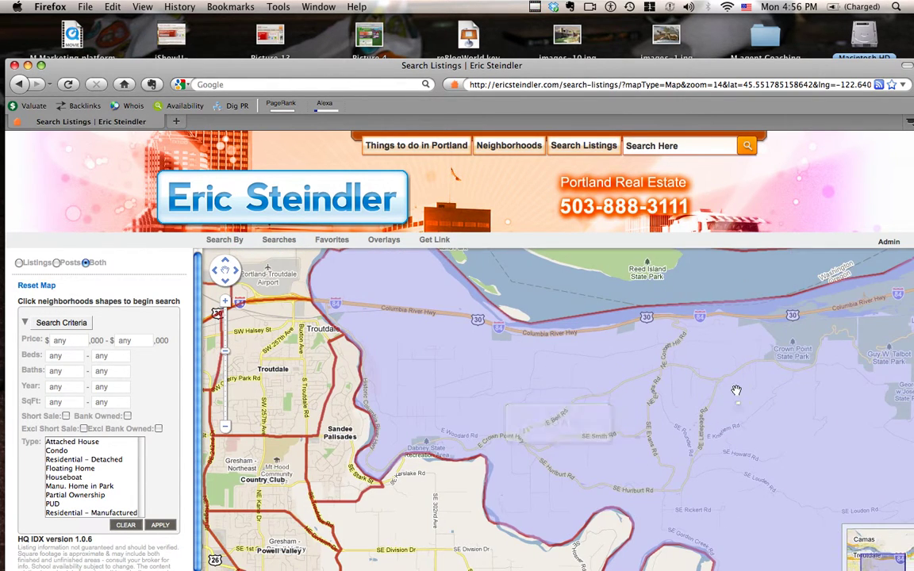
Pan back west and south to Sellwood, then select the Sellwood / Moreland area.
{"action": "left_click_drag", "start_coordinate": [301, 389], "coordinate": [748, 396]}
{"action": "left_click_drag", "start_coordinate": [238, 401], "coordinate": [508, 405]}
{"action": "left_click_drag", "start_coordinate": [290, 404], "coordinate": [494, 395]}
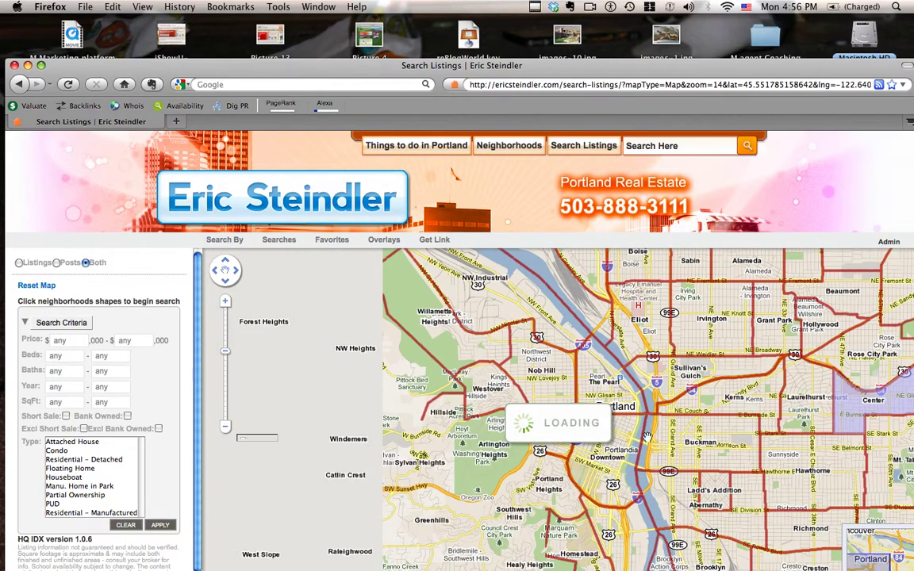
{"action": "left_click_drag", "start_coordinate": [659, 555], "coordinate": [639, 455]}
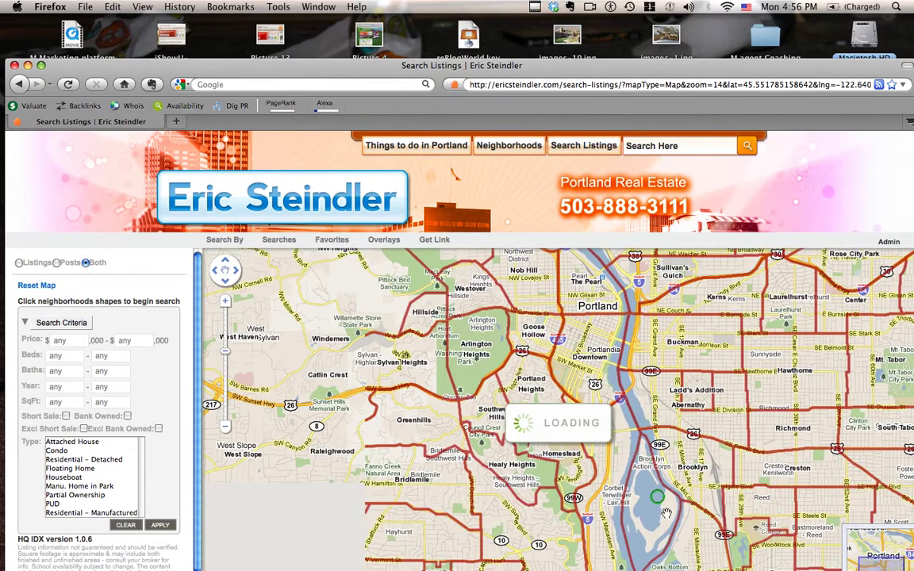
{"action": "left_click_drag", "start_coordinate": [661, 514], "coordinate": [624, 435]}
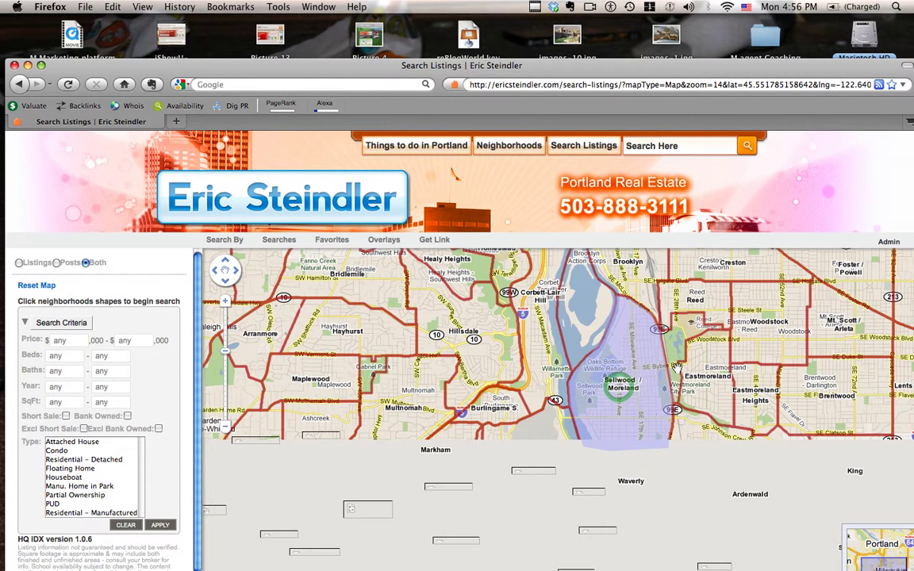
{"action": "left_click", "coordinate": [636, 400]}
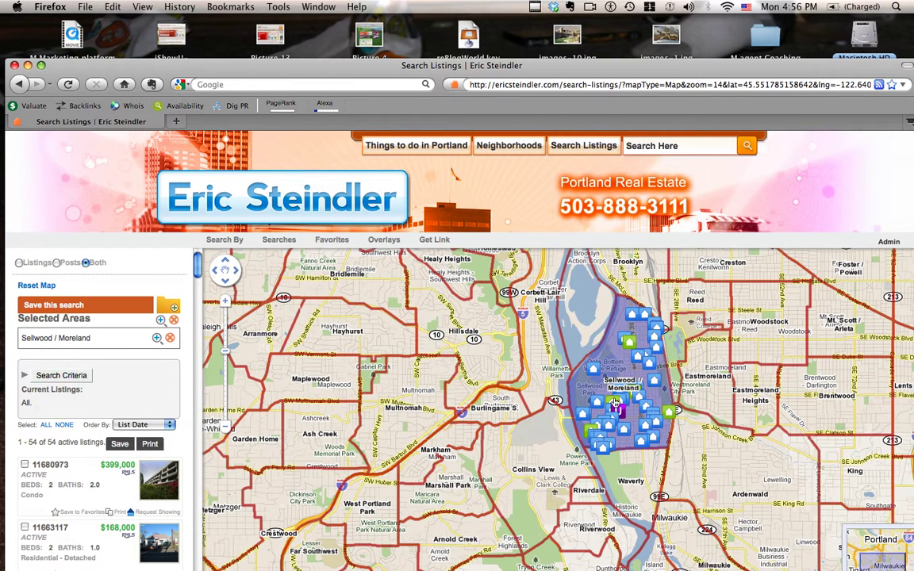
Zoom and centre the map on Sellwood / Moreland listings, then return to the homepage and scroll down.
{"action": "left_click", "coordinate": [225, 301]}
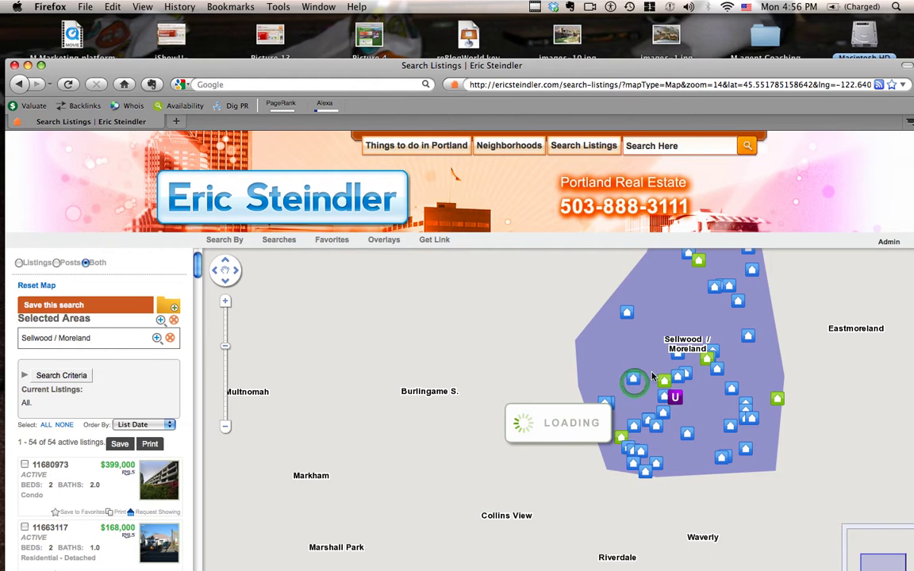
{"action": "left_click_drag", "start_coordinate": [656, 369], "coordinate": [496, 469]}
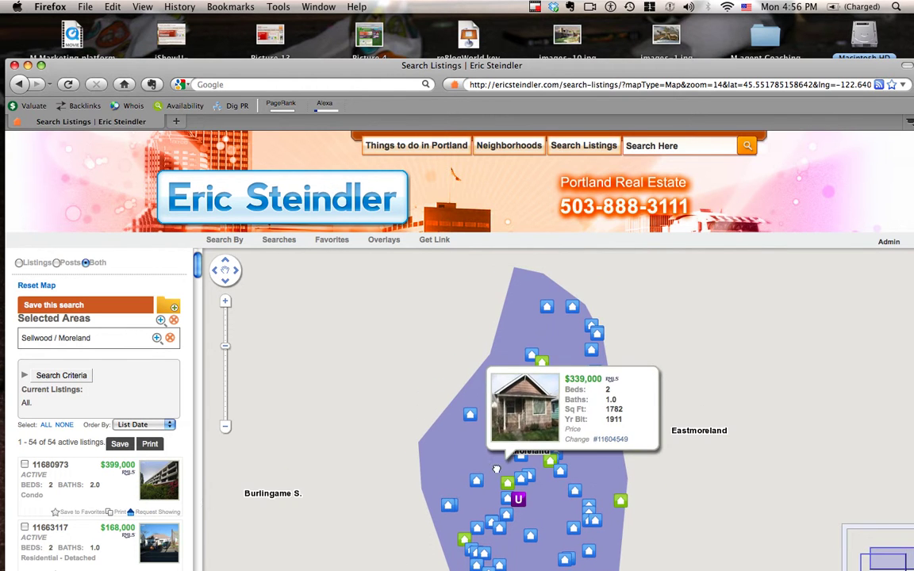
{"action": "left_click", "coordinate": [308, 202]}
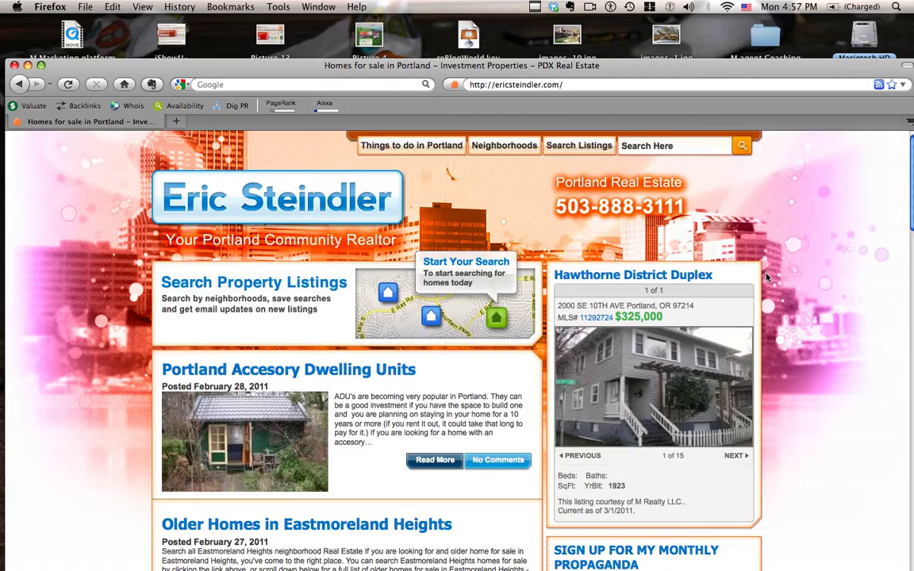
{"action": "scroll", "coordinate": [691, 246], "scroll_direction": "down", "scroll_amount": 5}
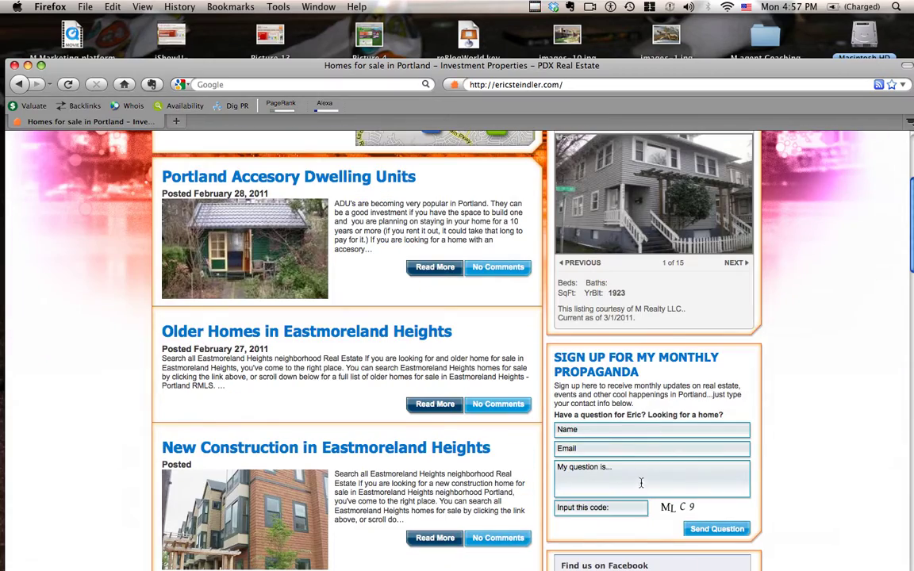